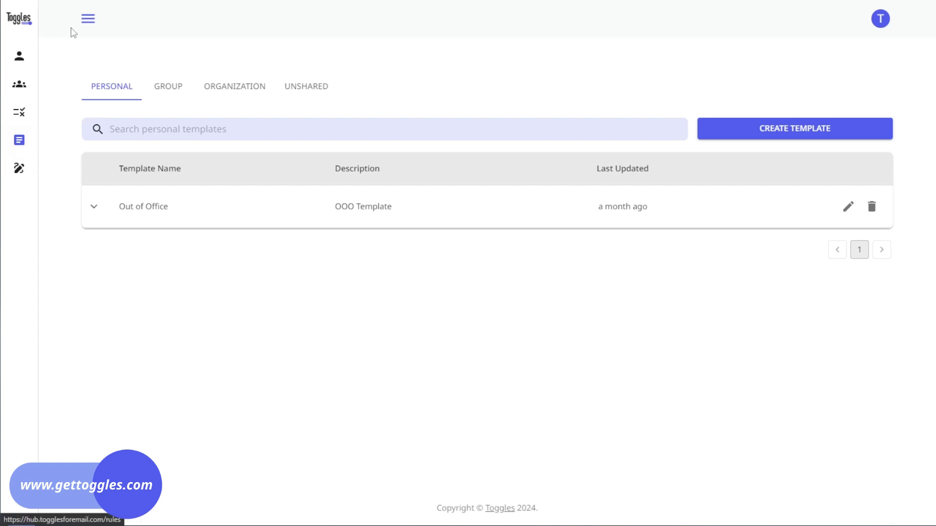
left_click(87, 19)
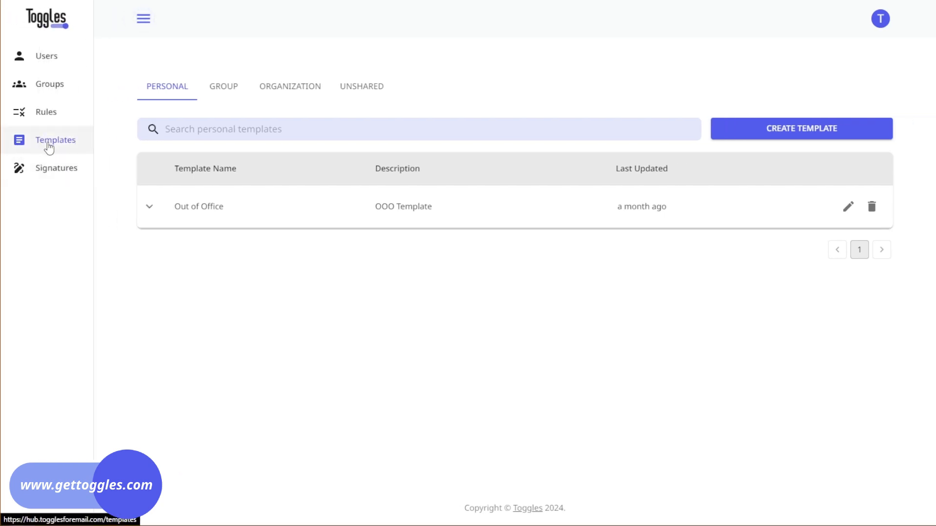
left_click(143, 19)
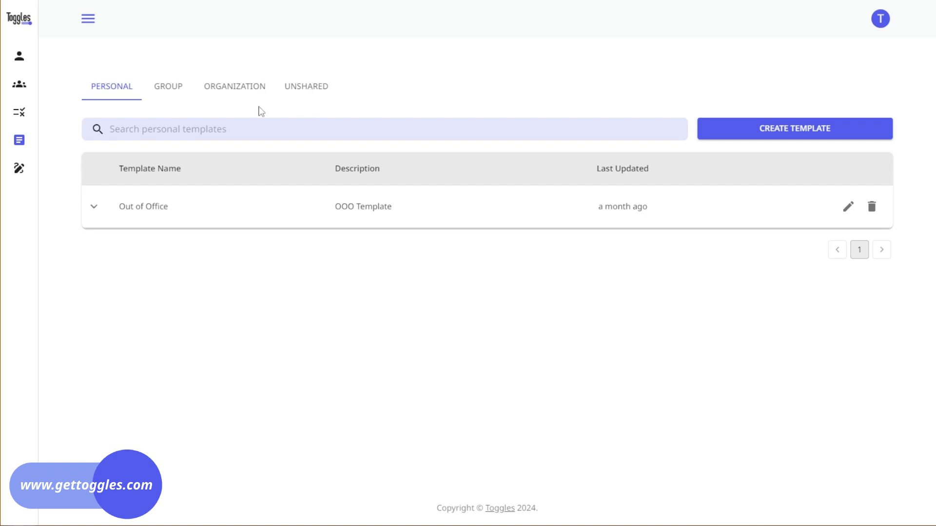
Start a new template with the name "Test Template" and the description "Test", and continue to its content.
left_click(807, 138)
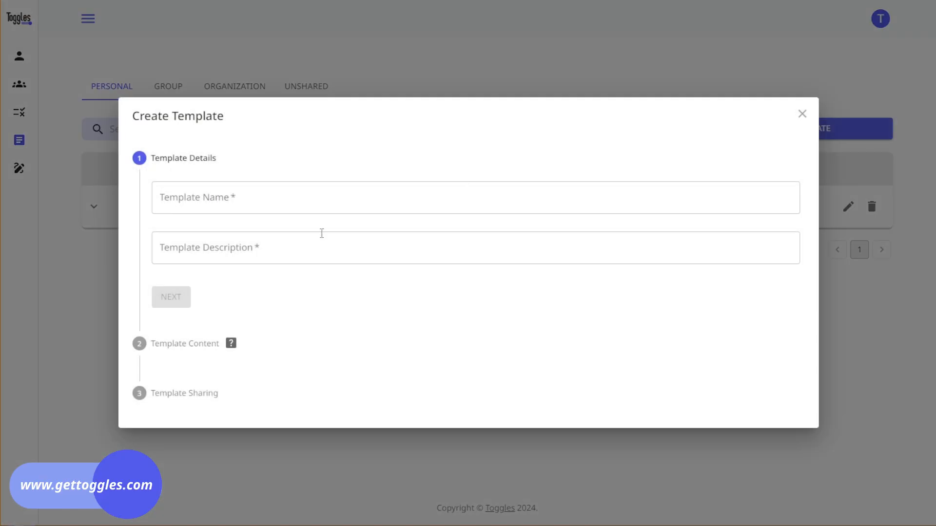
left_click(229, 197)
type("Test Template")
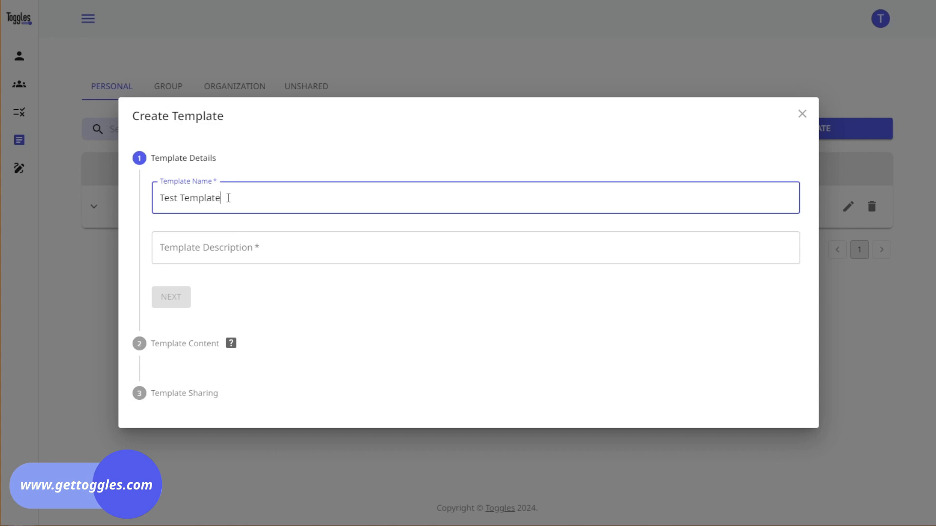
key("Tab")
type("Test")
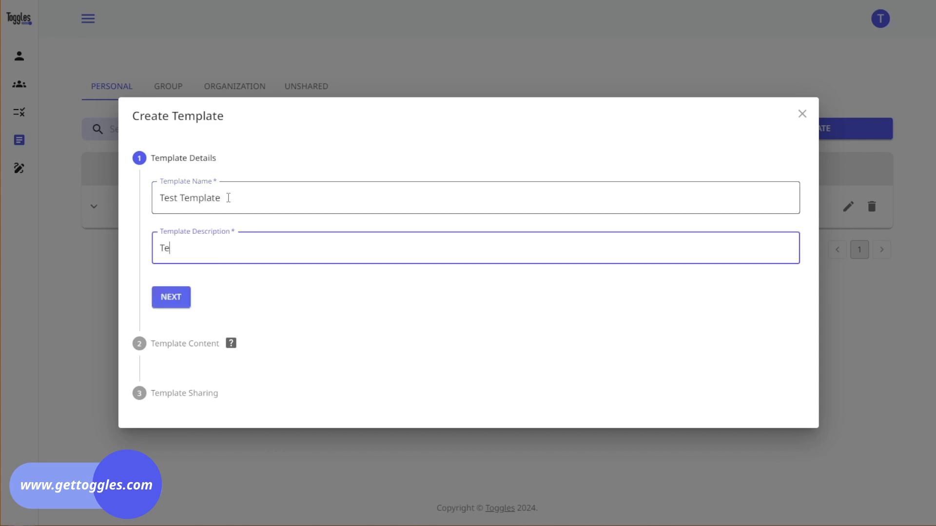
left_click(176, 304)
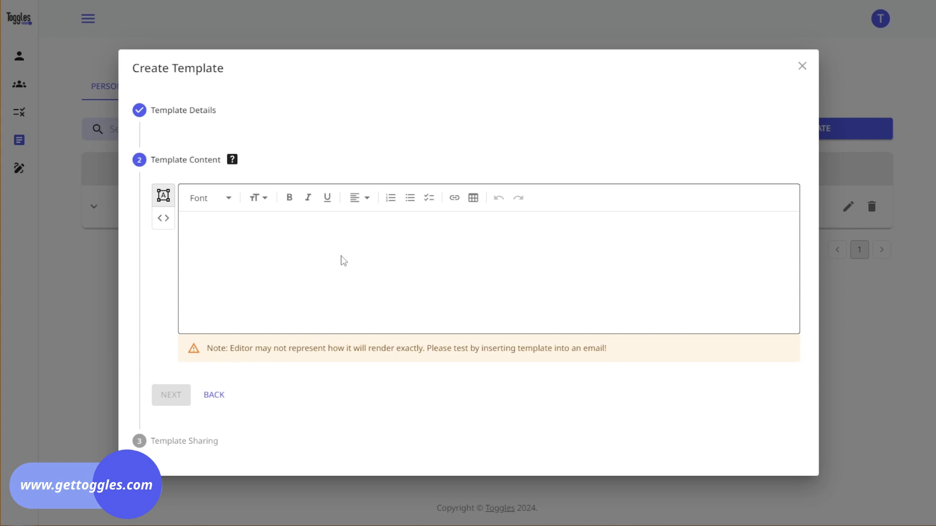
Check the editor help, then fill the content with the support follow-up email using {{customer_first_name}}, {{ticket_close_date}} and {{me::first_name}}.
left_click(251, 228)
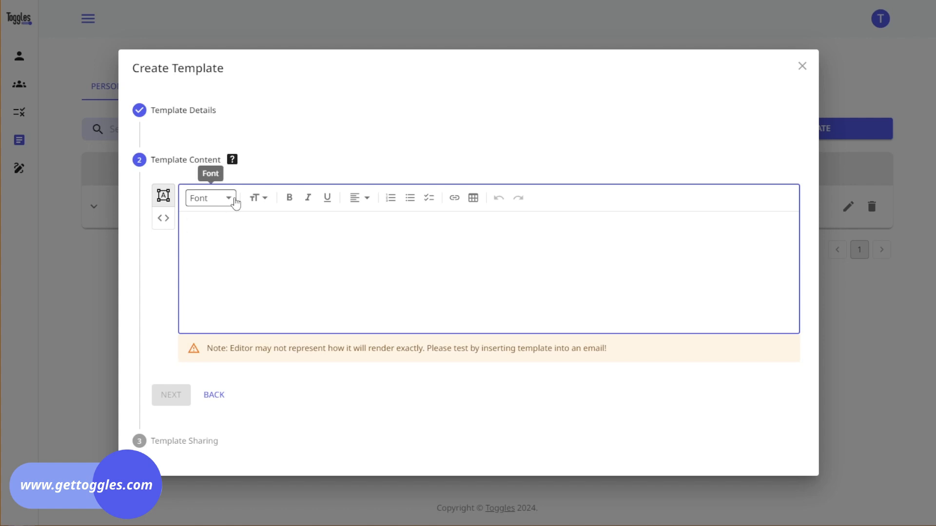
mouse_move(237, 164)
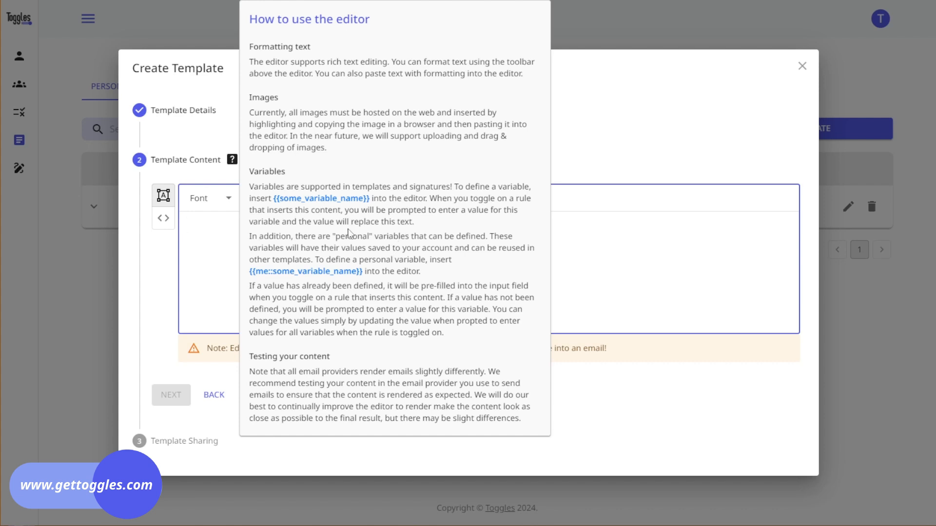
left_click(354, 199)
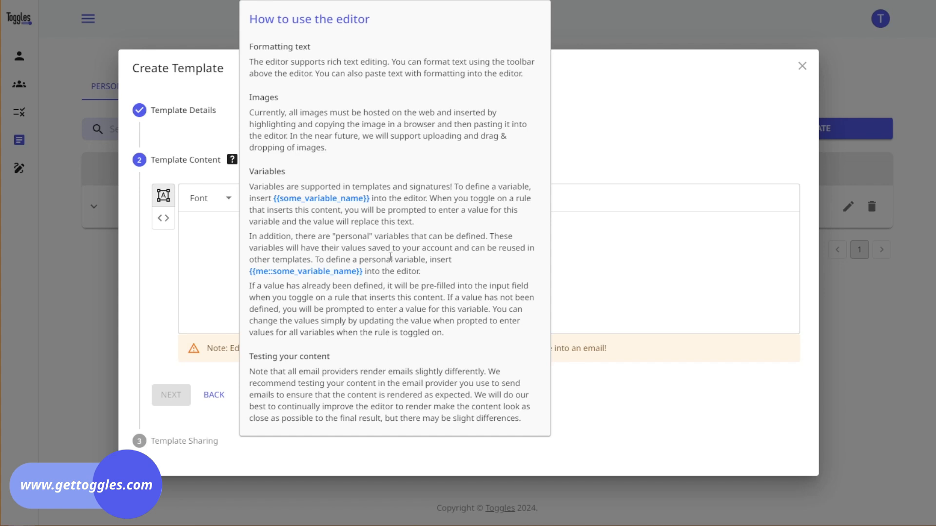
left_click(467, 231)
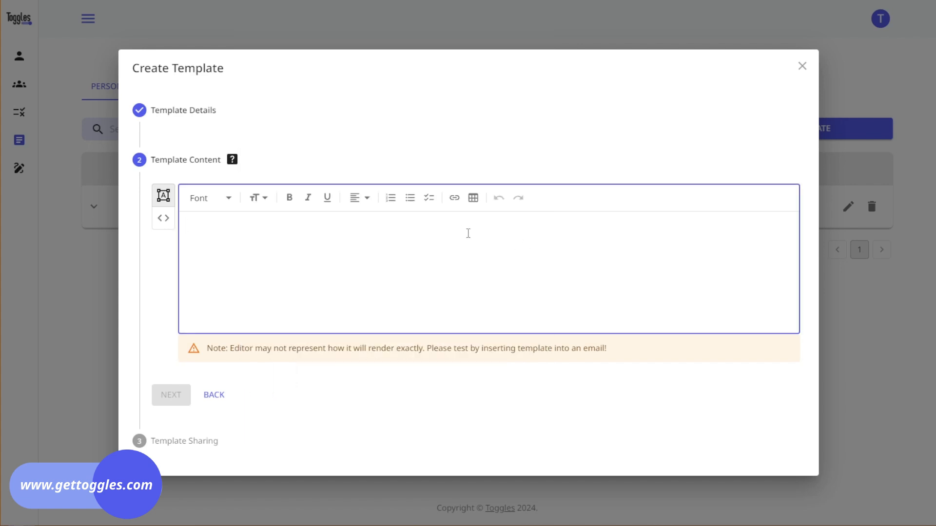
type("Hi {{customer_first_name}},  We're just wondering if you had a chance to review the latest update we sent about your support request. We'll need a bit more information from you before we can proceed with addressing the issue.  If you can please provide an update or need more time, just reply to this email.  If we don't hear from you by {{ticket_close_date}}, we'll consider it resolved.  Thanks! {{me::first_name}}")
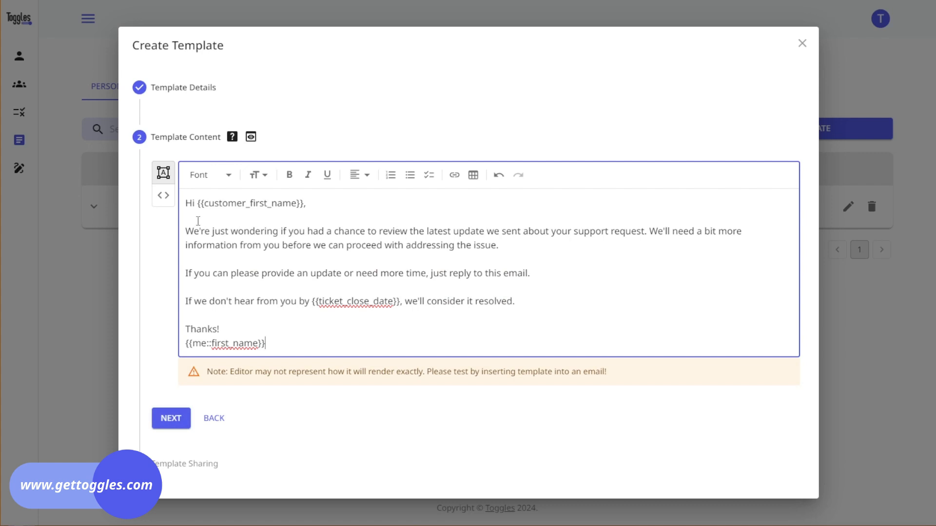
Review the variables in the email content and create it as a personal template.
left_click_drag(206, 205, 306, 204)
left_click(352, 211)
left_click_drag(309, 302, 401, 304)
left_click(403, 323)
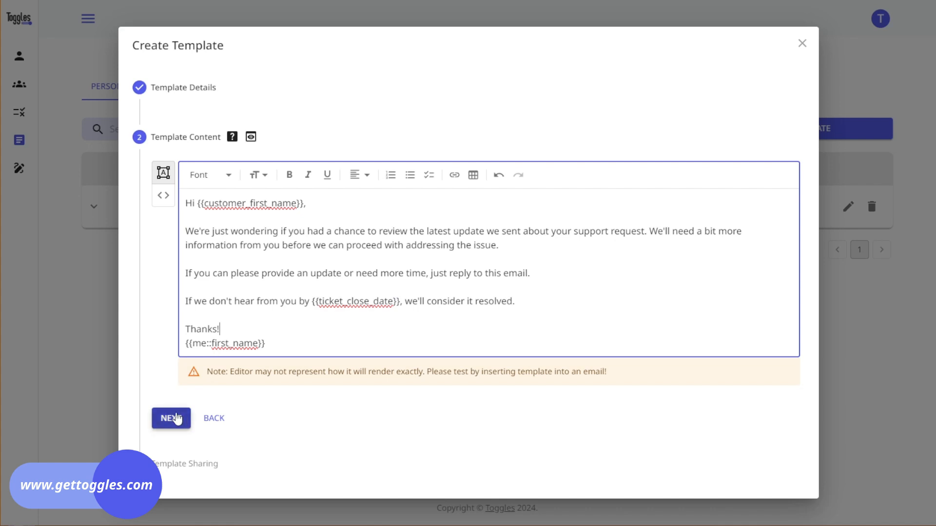
left_click(250, 137)
left_click(175, 420)
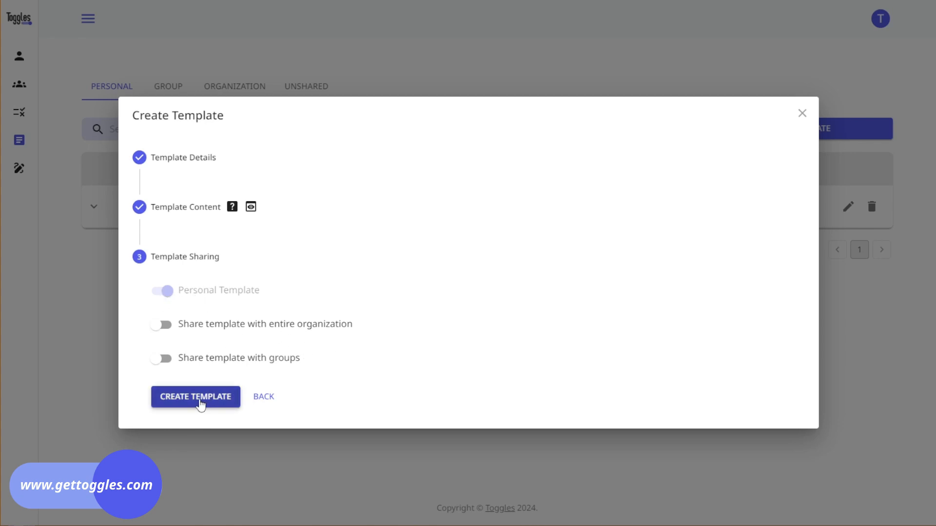
left_click(200, 399)
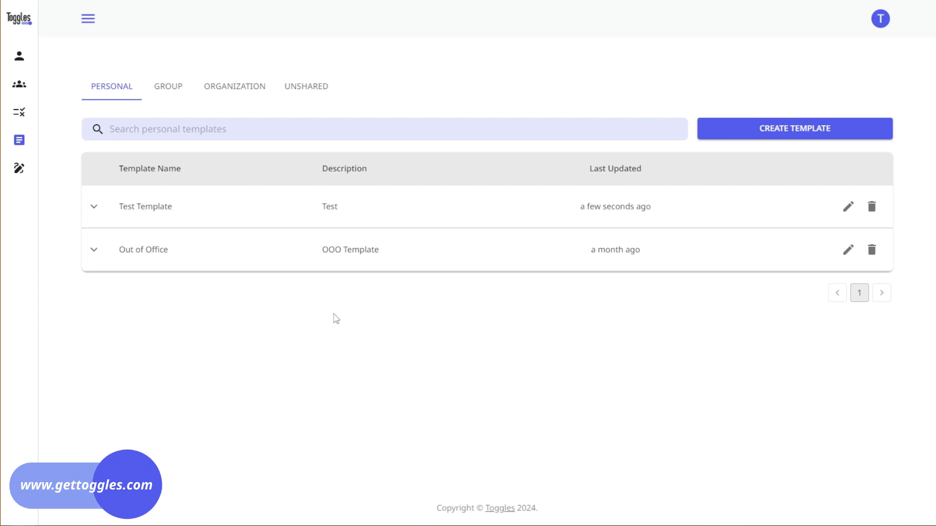
Start a new template from the group templates with the name "Test shared template" and the description "test".
left_click(168, 89)
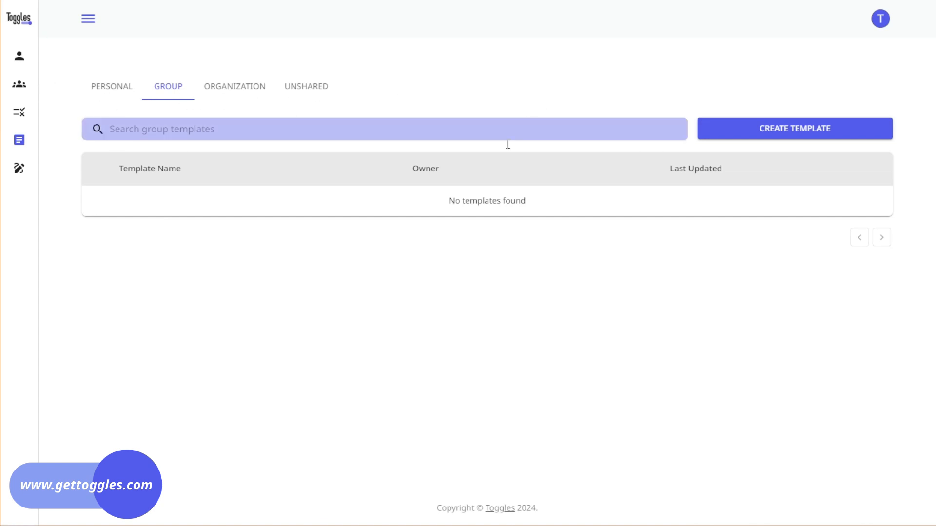
left_click(796, 127)
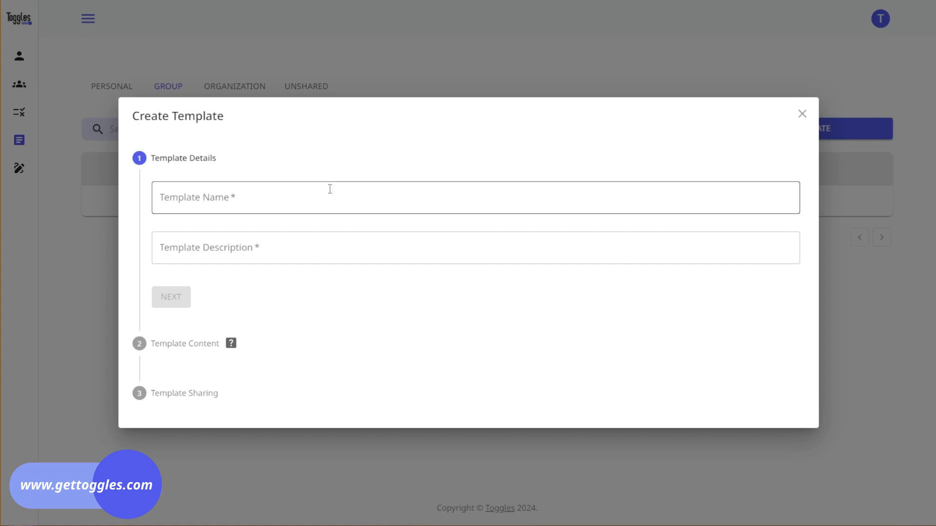
left_click(257, 200)
type("Test")
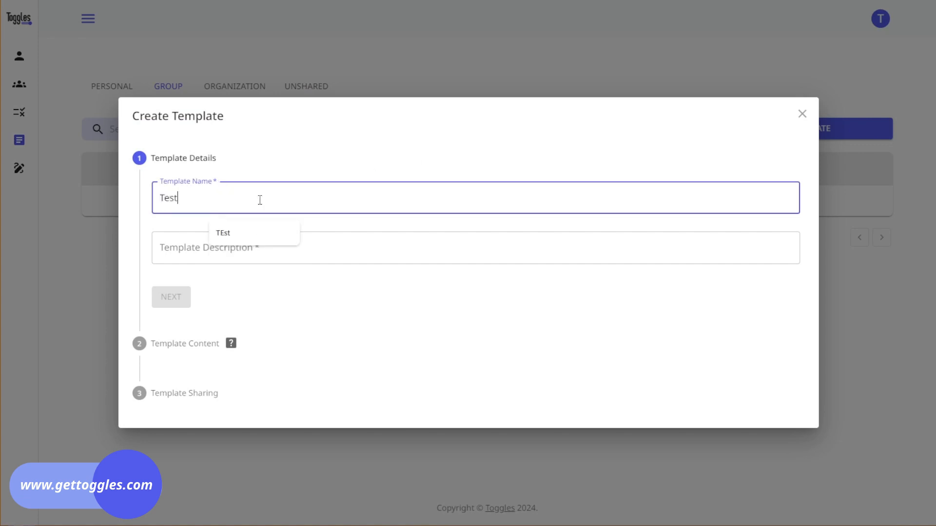
type(" shared template")
key("Tab")
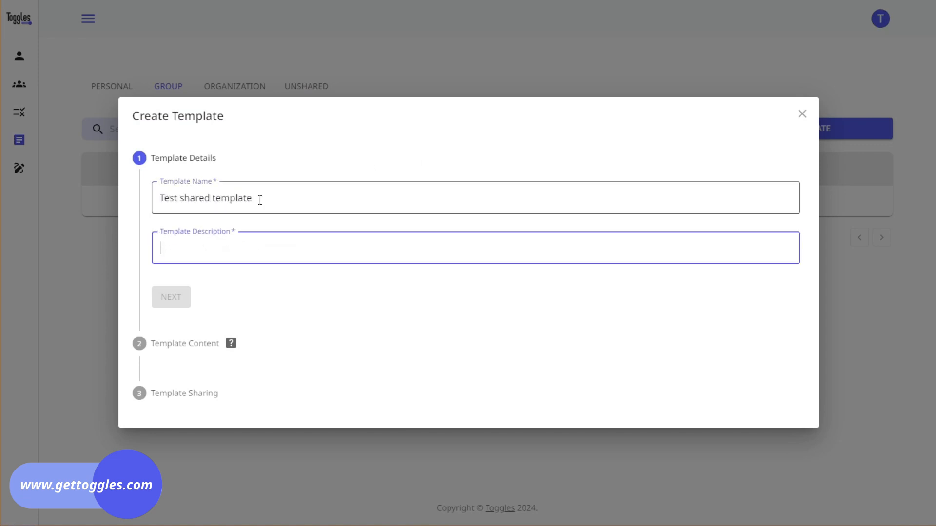
type("test")
left_click(181, 303)
Fill the shared template's content with the support follow-up email and its three variables, and continue to the sharing options.
left_click(280, 226)
type("Hi {{customer_first_name}},  We're just wondering if you had a chance to review the latest update we sent about your support request. We'll need a bit more information from you before we can proceed with addressing the issue.  If you can please provide an update or need more time, just reply to this email.  If we don't hear from you by {{ticket_close_date}}, we'll consider it resolved.  Thanks! {{me::first_name}}")
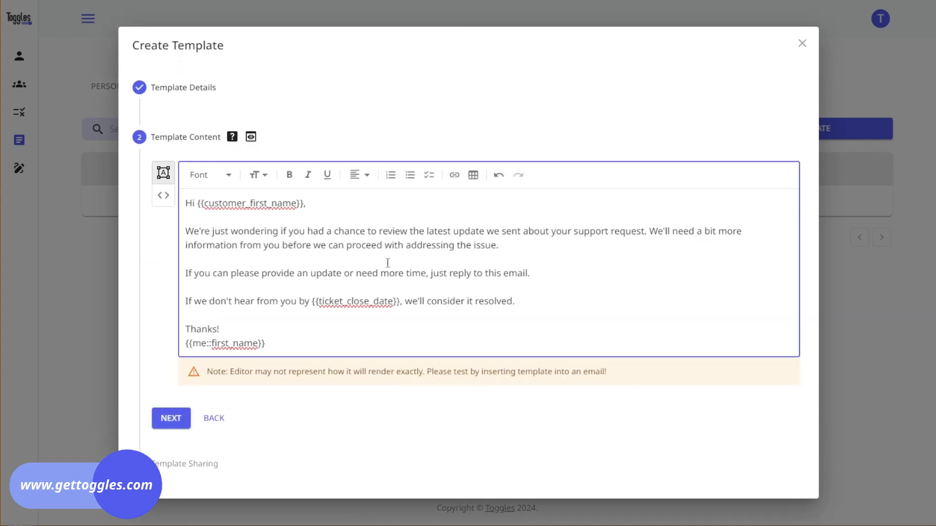
left_click(173, 418)
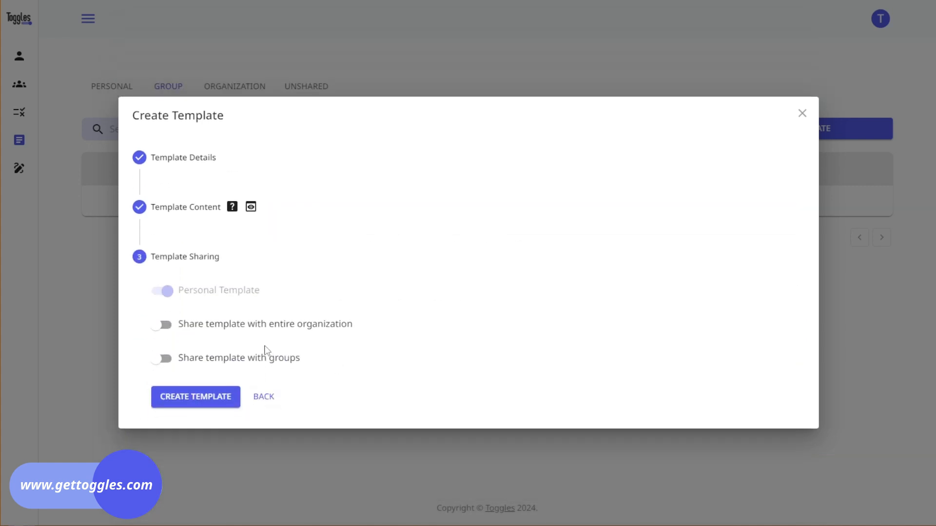
Share the template with groups, choosing Sales as the only group, and create it.
left_click(167, 327)
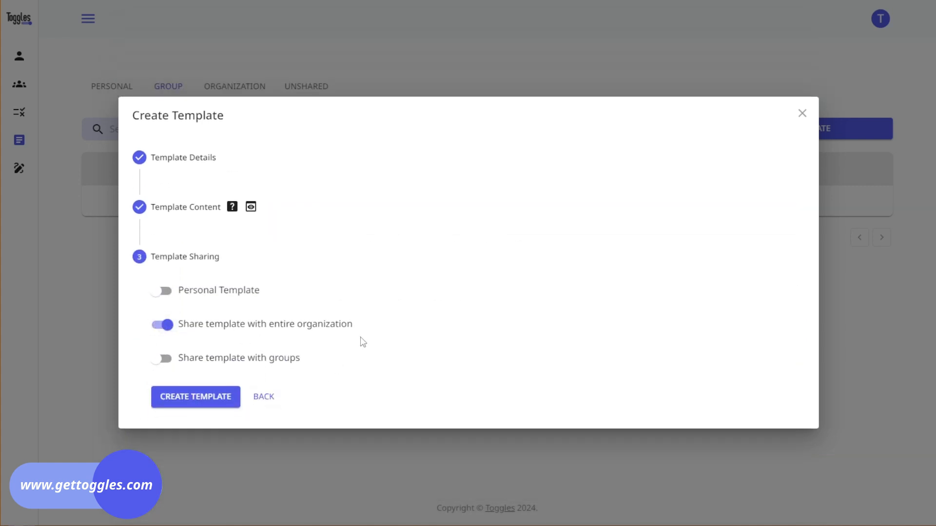
left_click(165, 360)
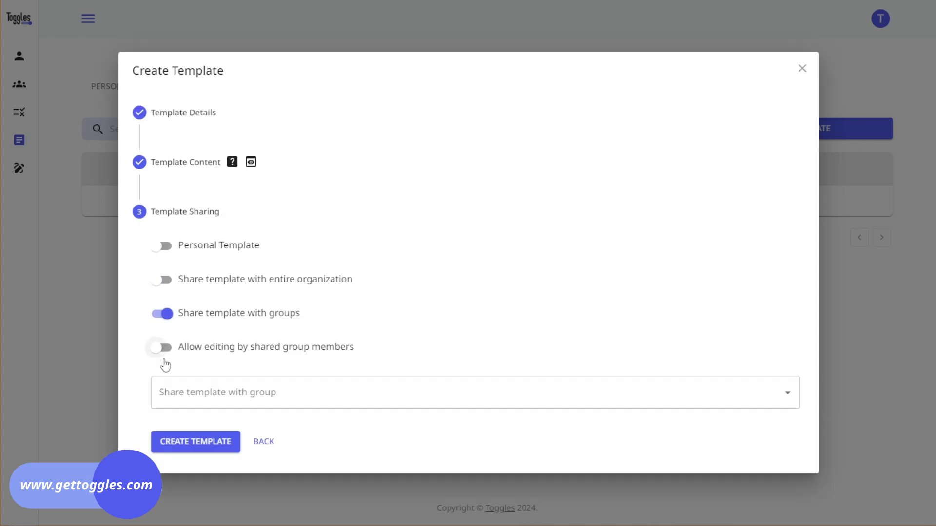
left_click(788, 396)
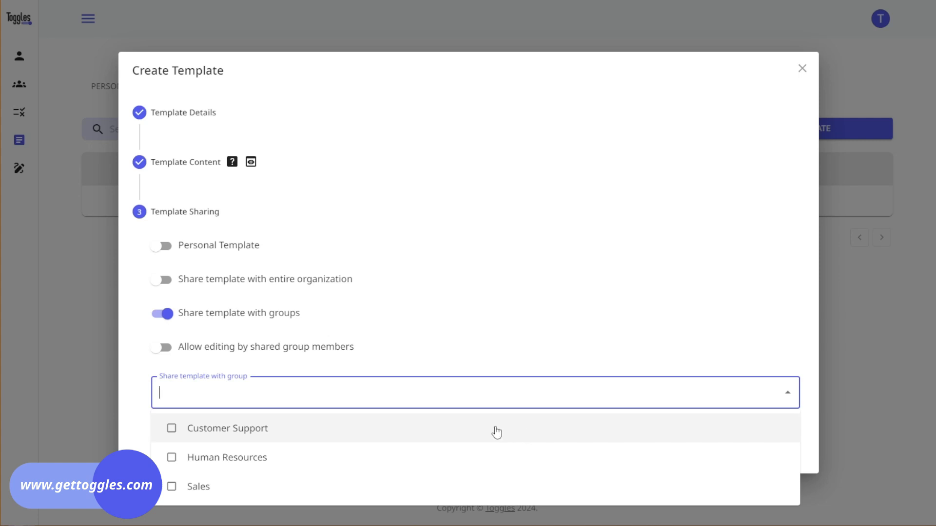
left_click(221, 430)
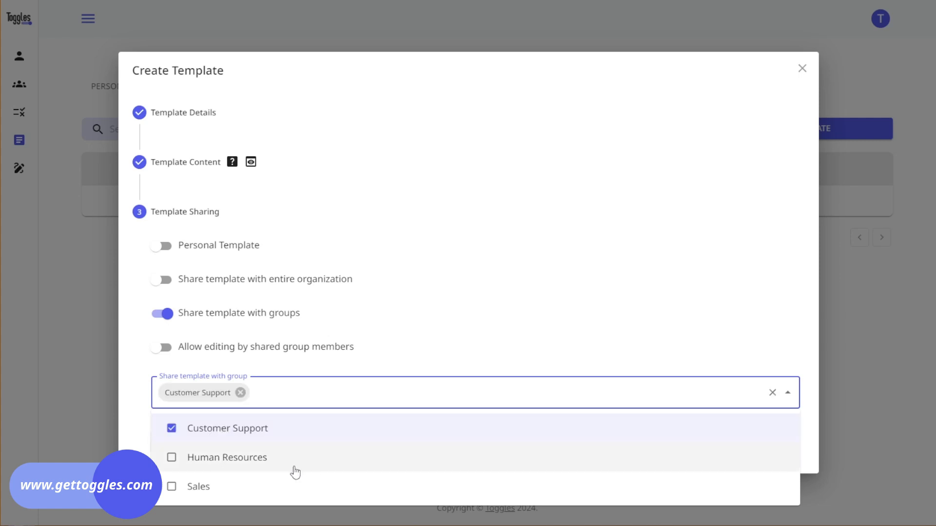
left_click(231, 433)
left_click(203, 487)
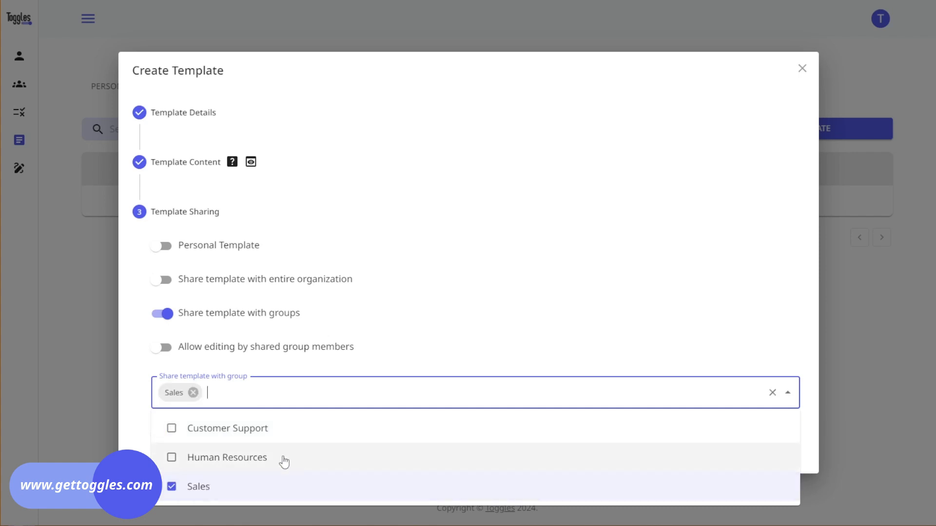
left_click(131, 443)
left_click(278, 400)
left_click(138, 441)
left_click(209, 445)
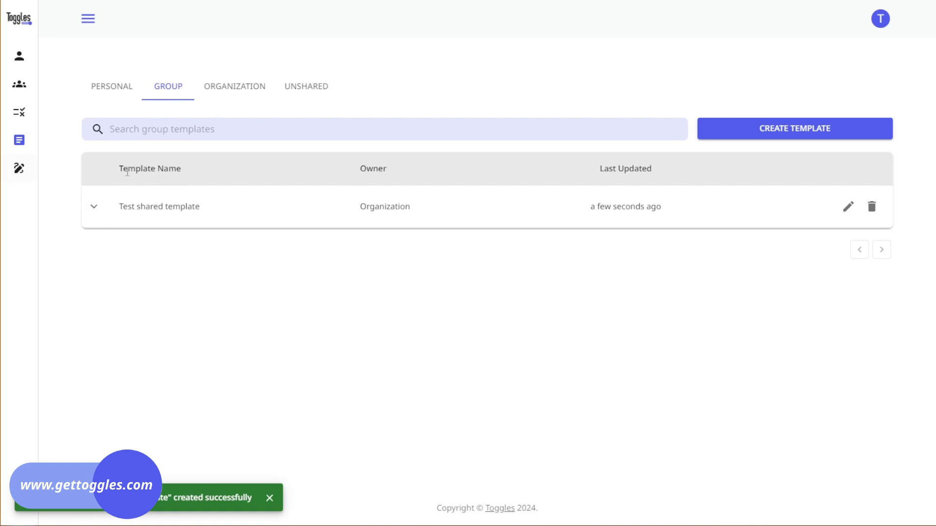
Expand Test shared template to view the groups it is shared with.
left_click(94, 207)
left_click(95, 208)
left_click(95, 208)
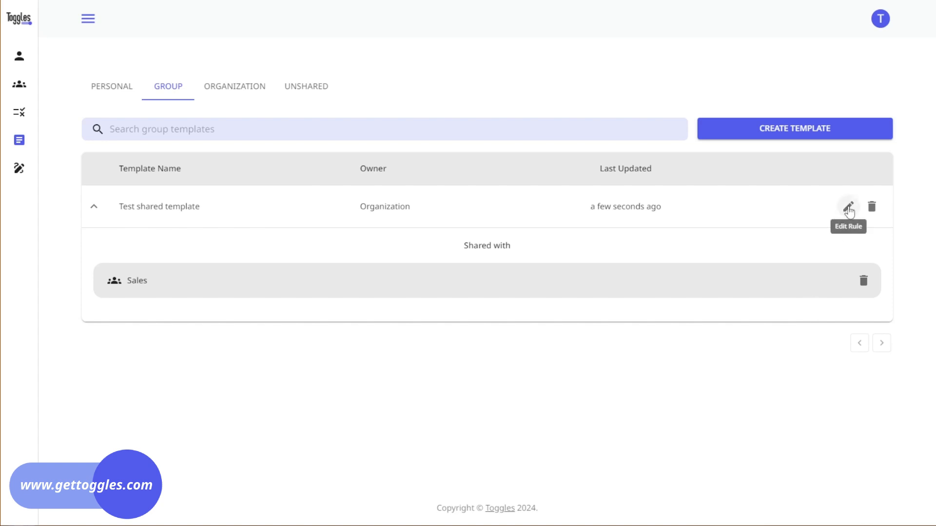
Edit Test shared template to allow editing by shared group members, and save it.
left_click(849, 209)
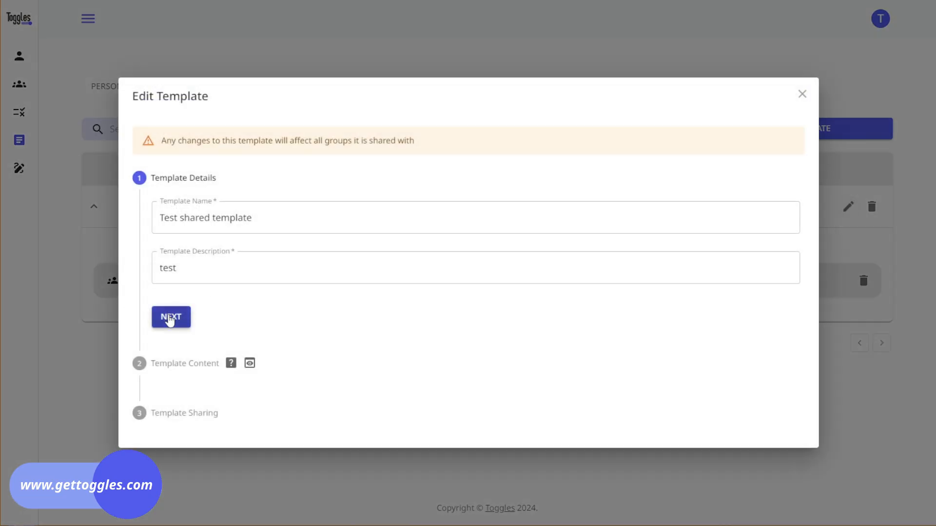
left_click(170, 318)
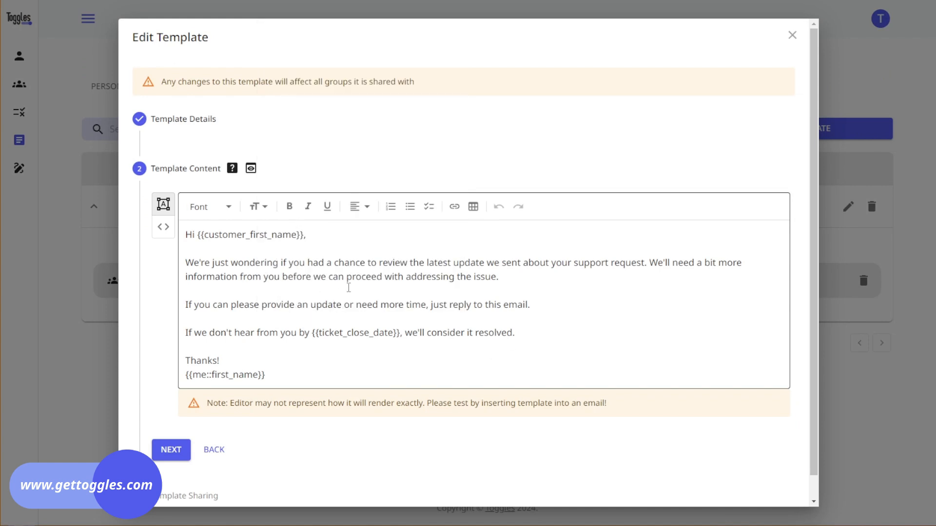
left_click(171, 449)
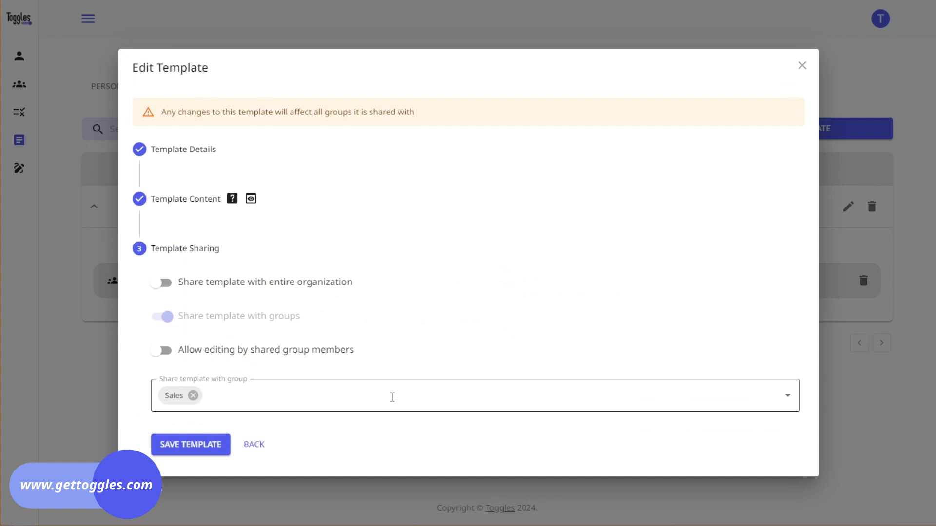
left_click(408, 396)
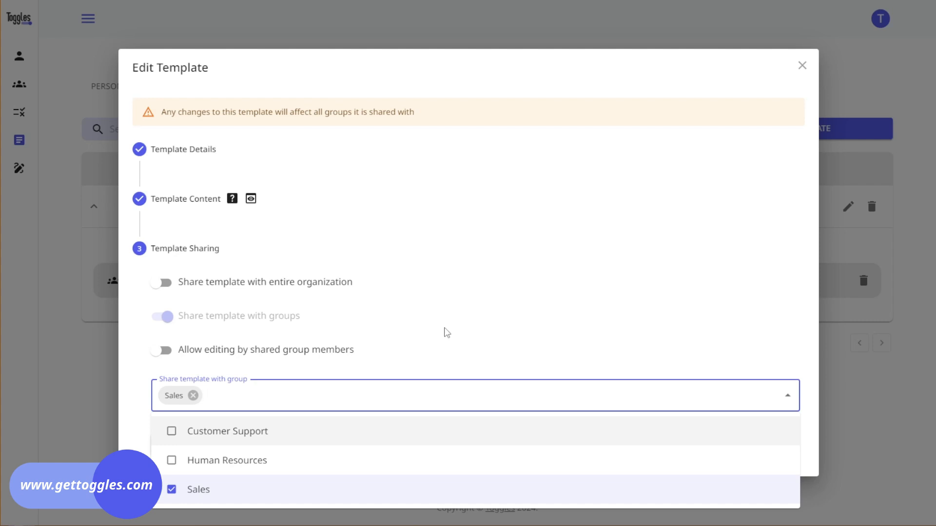
left_click(447, 333)
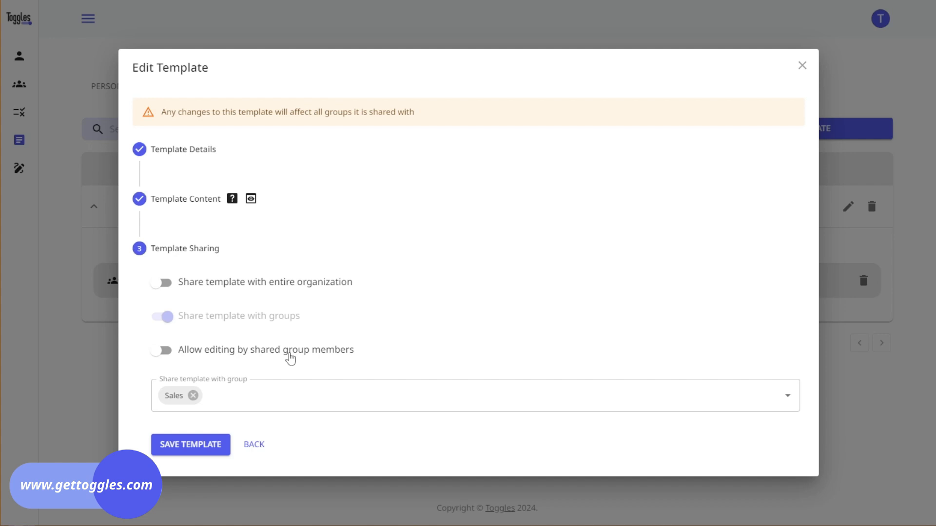
left_click(167, 353)
left_click(199, 447)
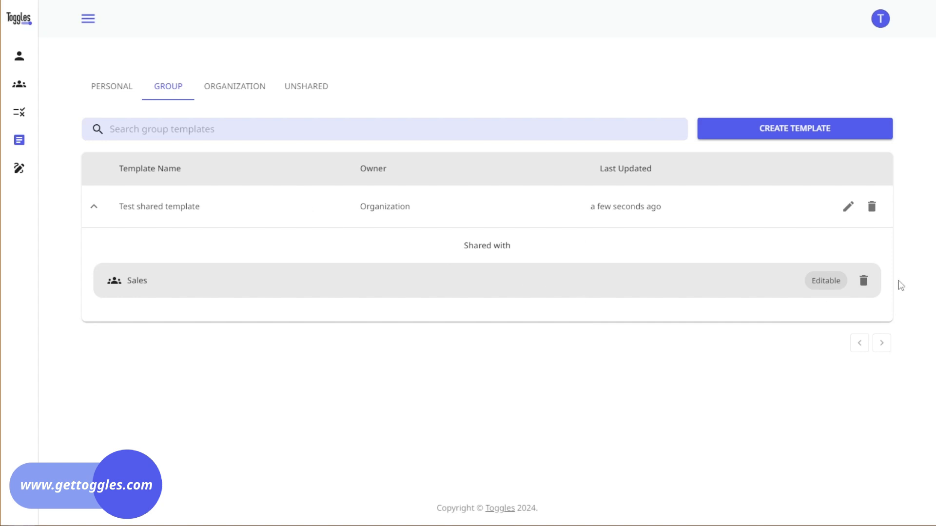
Remove Test shared template from the Sales group and display the unshared templates.
left_click(864, 281)
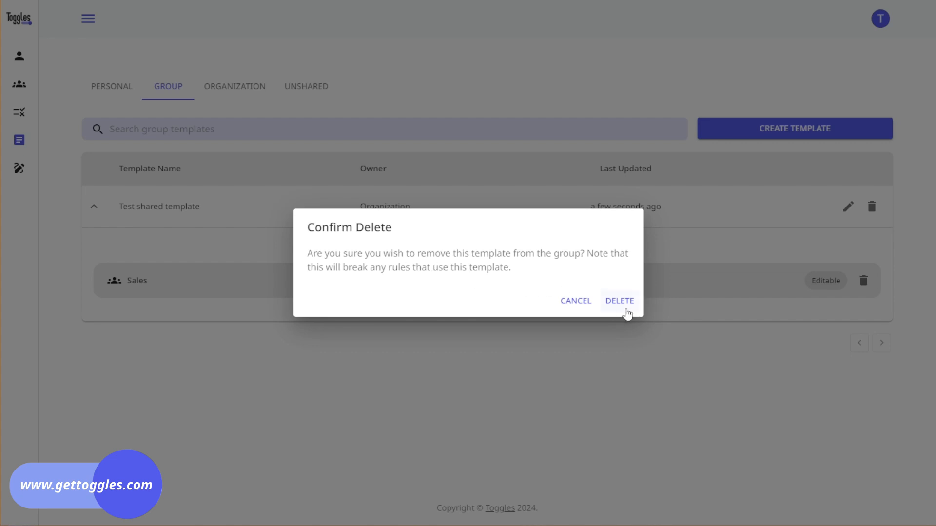
left_click(618, 303)
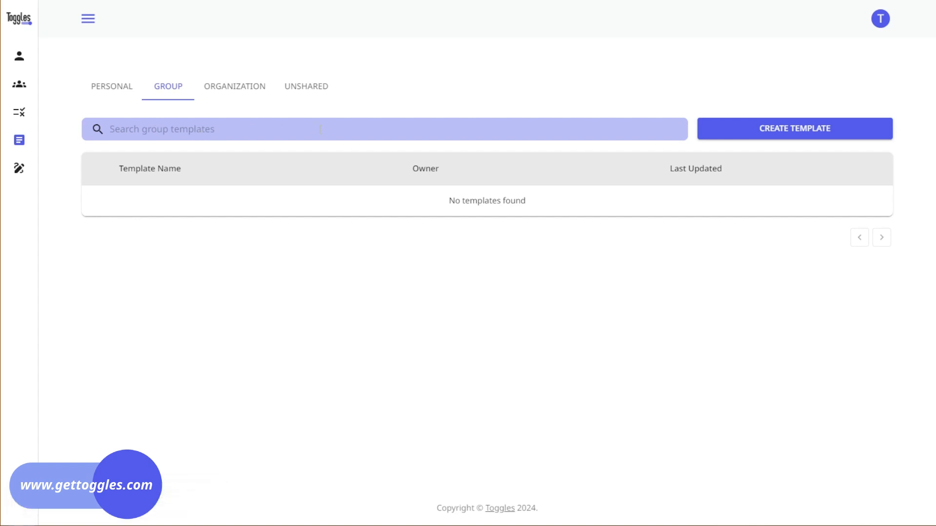
left_click(300, 90)
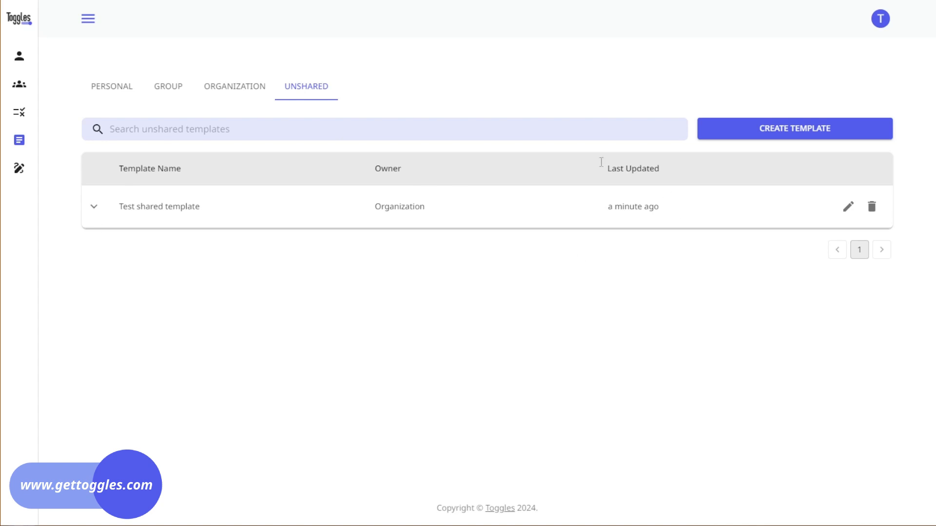
Edit the unshared Test shared template to share it with groups again, and save it.
left_click(848, 207)
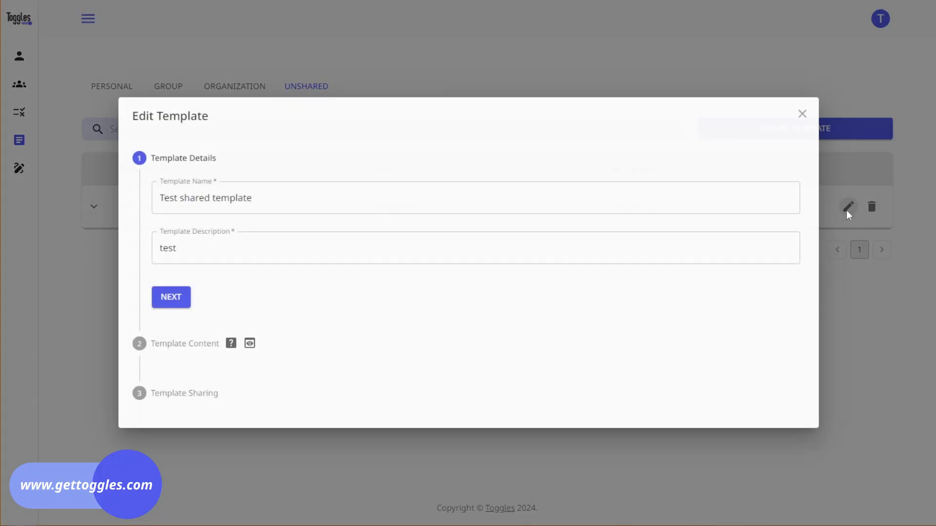
left_click(171, 297)
left_click(177, 419)
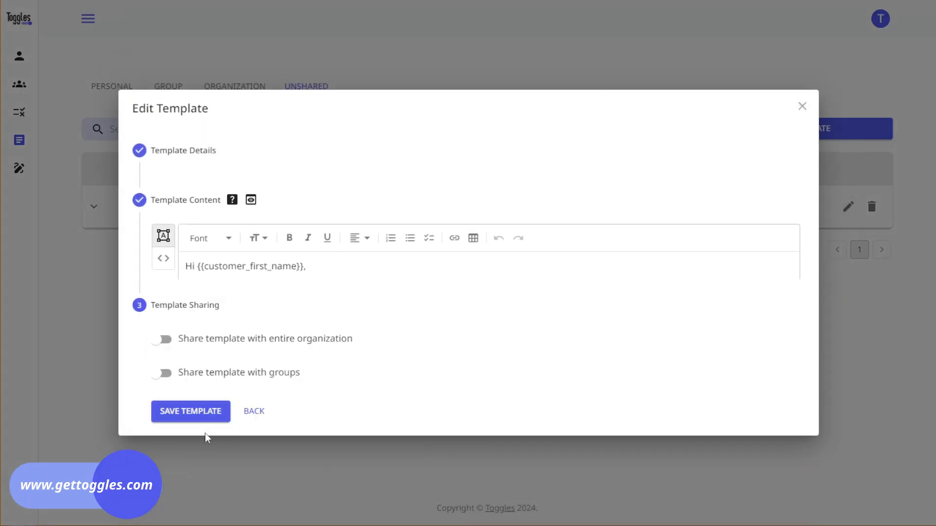
left_click(242, 341)
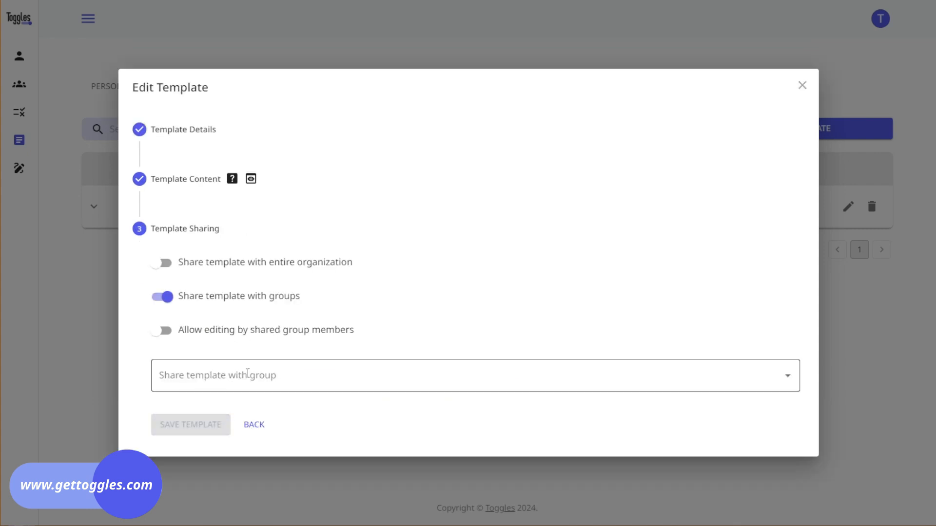
left_click(204, 375)
left_click(254, 415)
left_click(229, 441)
left_click(151, 439)
left_click(188, 424)
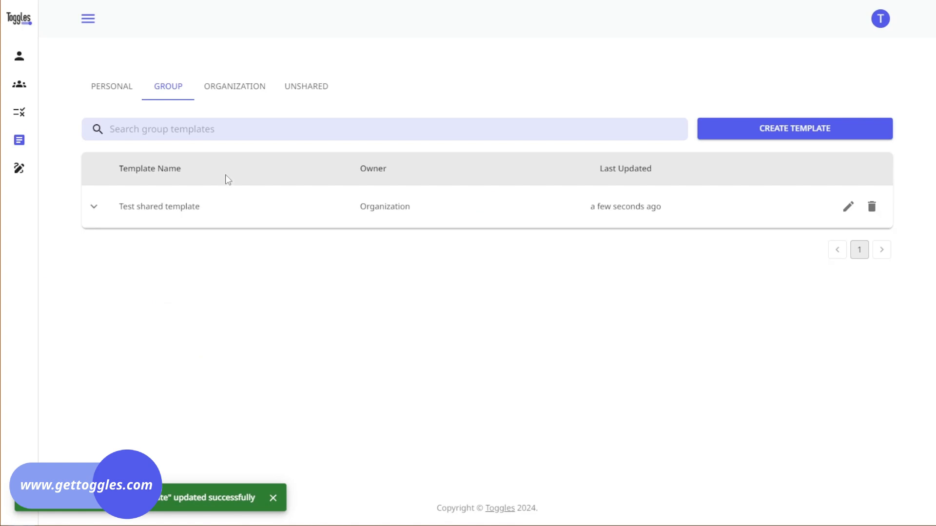